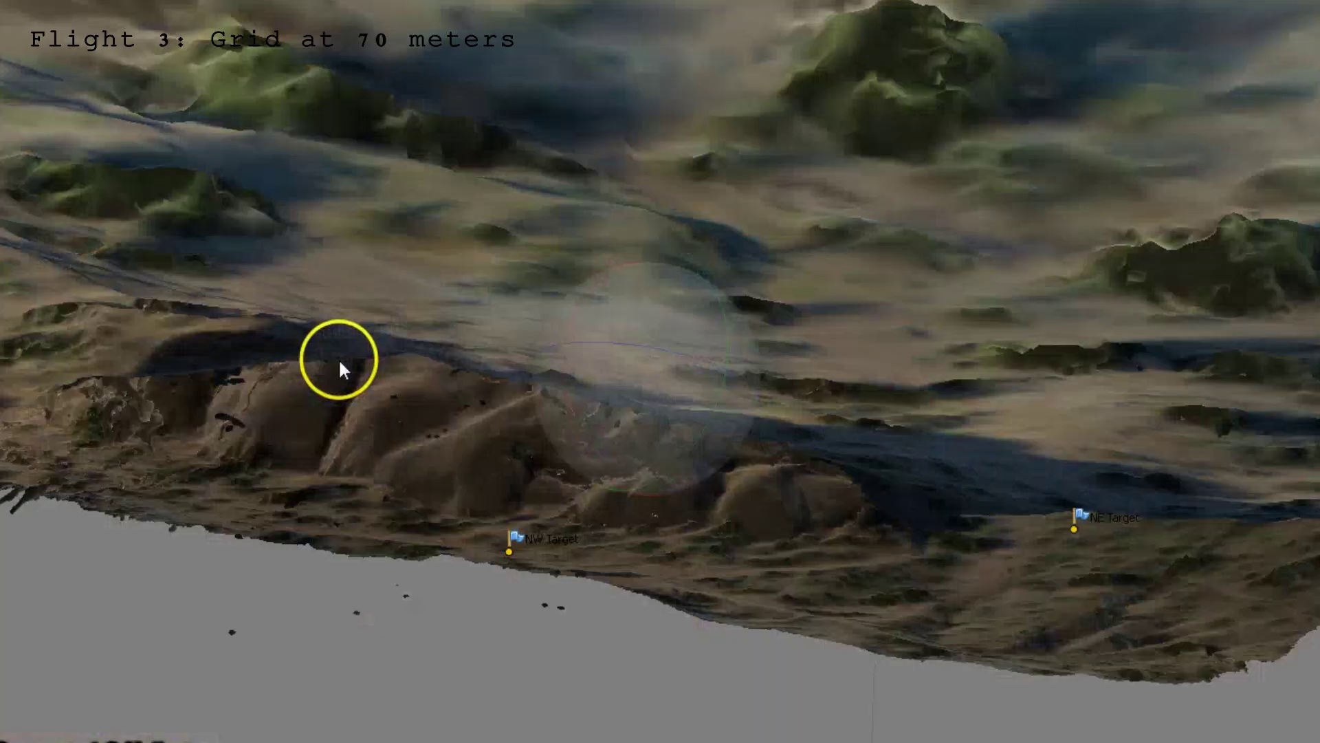
Step: Examine the textured Flight 3 model of the rock butte from low oblique angles and from its shadowed side
{"action": "left_click_drag", "start_coordinate": [865, 365], "coordinate": [835, 454]}
{"action": "left_click_drag", "start_coordinate": [952, 285], "coordinate": [1004, 388]}
{"action": "left_click_drag", "start_coordinate": [738, 315], "coordinate": [590, 313]}
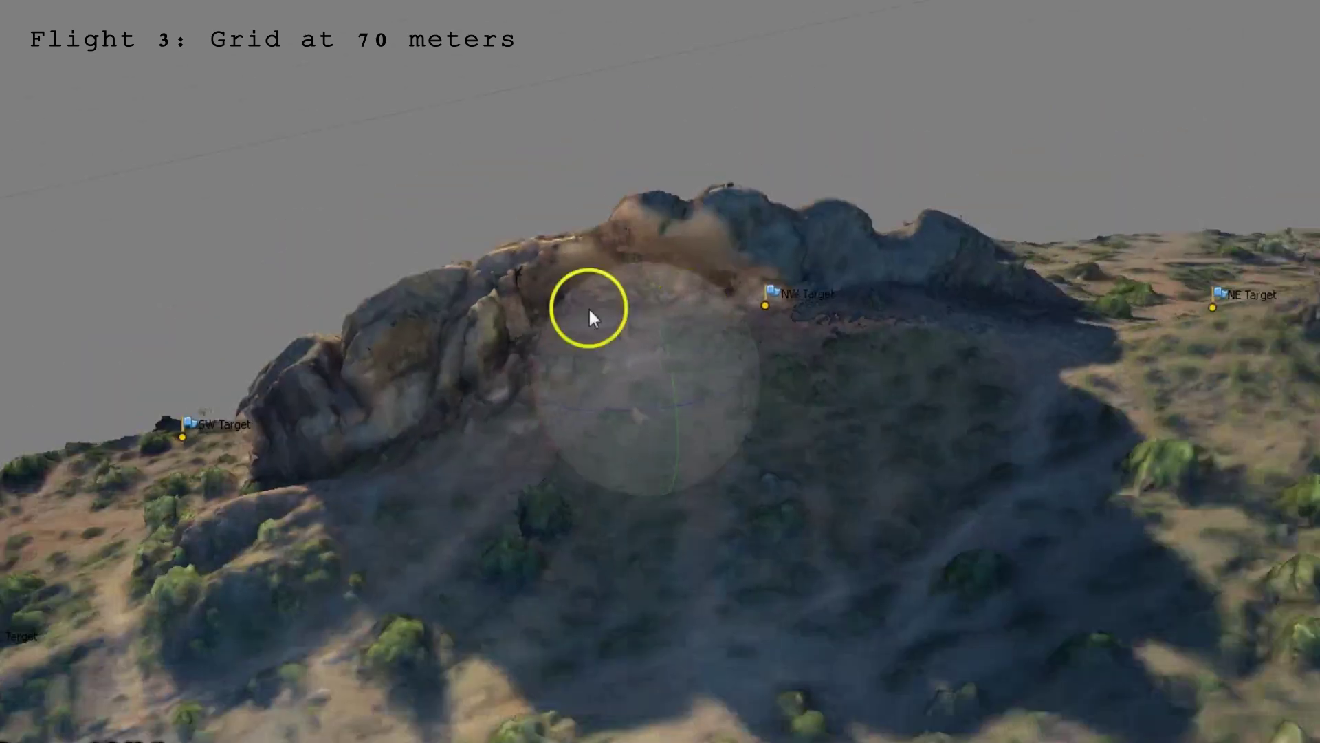
{"action": "left_click_drag", "start_coordinate": [360, 368], "coordinate": [515, 414]}
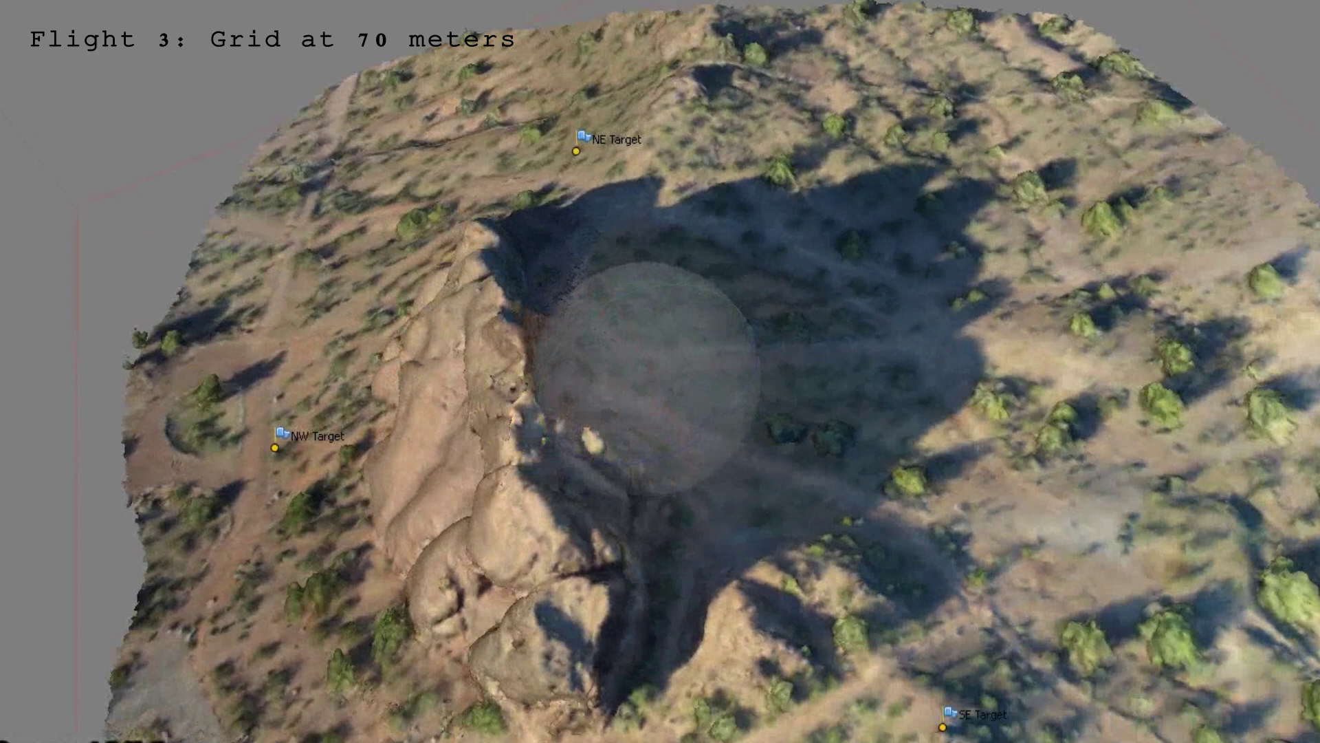
Step: Display the Flight 3 model as a solid and as a wireframe mesh and inspect the butte's ridge and shadowed face
{"action": "scroll", "coordinate": [449, 406], "scroll_direction": "up", "scroll_amount": 5}
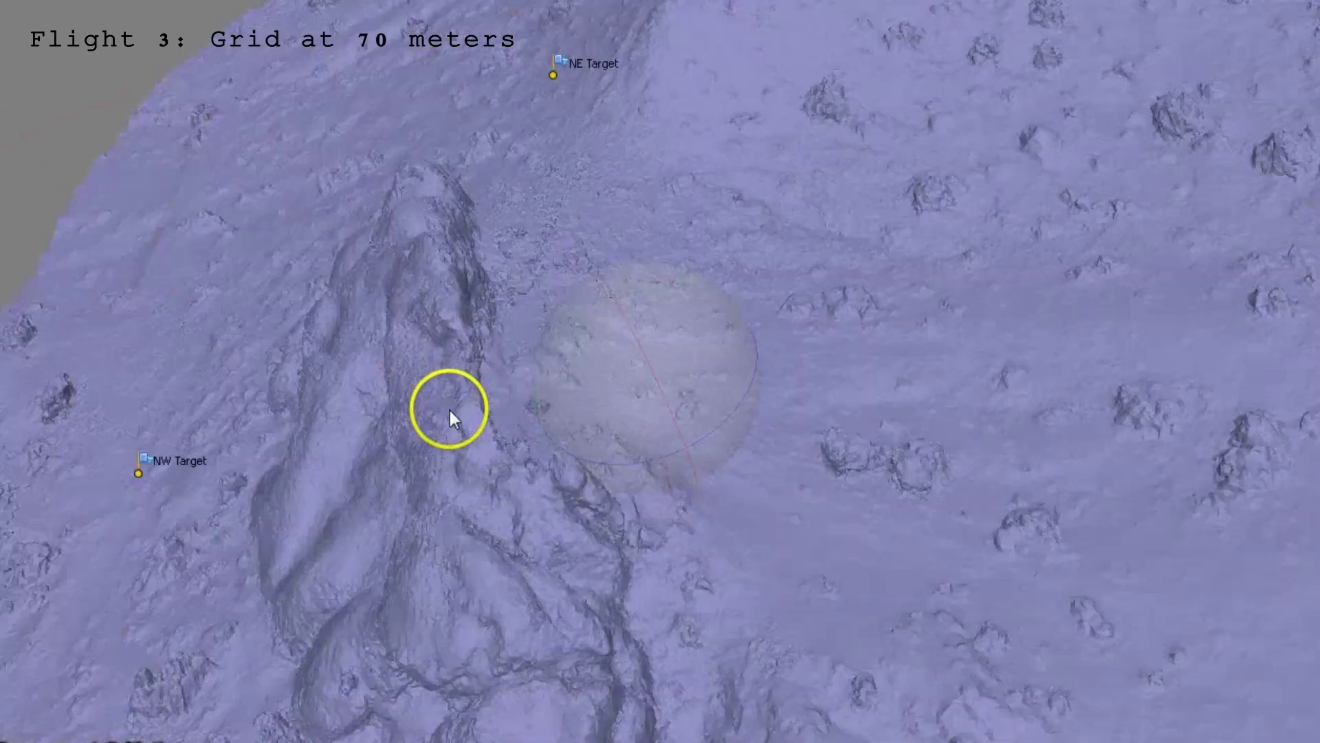
{"action": "mouse_move", "coordinate": [408, 427]}
{"action": "left_mouse_down"}
{"action": "mouse_move", "coordinate": [348, 402]}
{"action": "mouse_move", "coordinate": [257, 267]}
{"action": "left_mouse_up"}
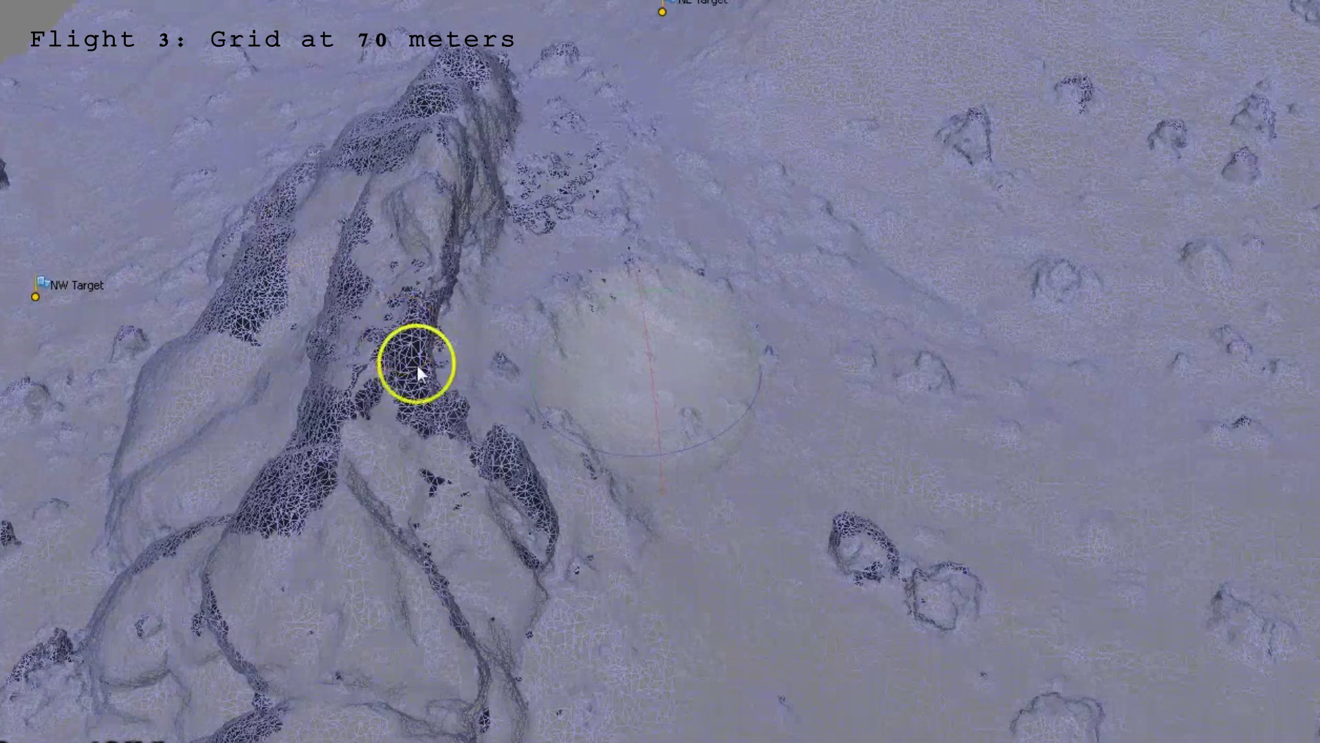
{"action": "left_click_drag", "start_coordinate": [418, 370], "coordinate": [373, 370]}
{"action": "left_click_drag", "start_coordinate": [480, 512], "coordinate": [460, 443]}
{"action": "left_click_drag", "start_coordinate": [878, 455], "coordinate": [601, 273]}
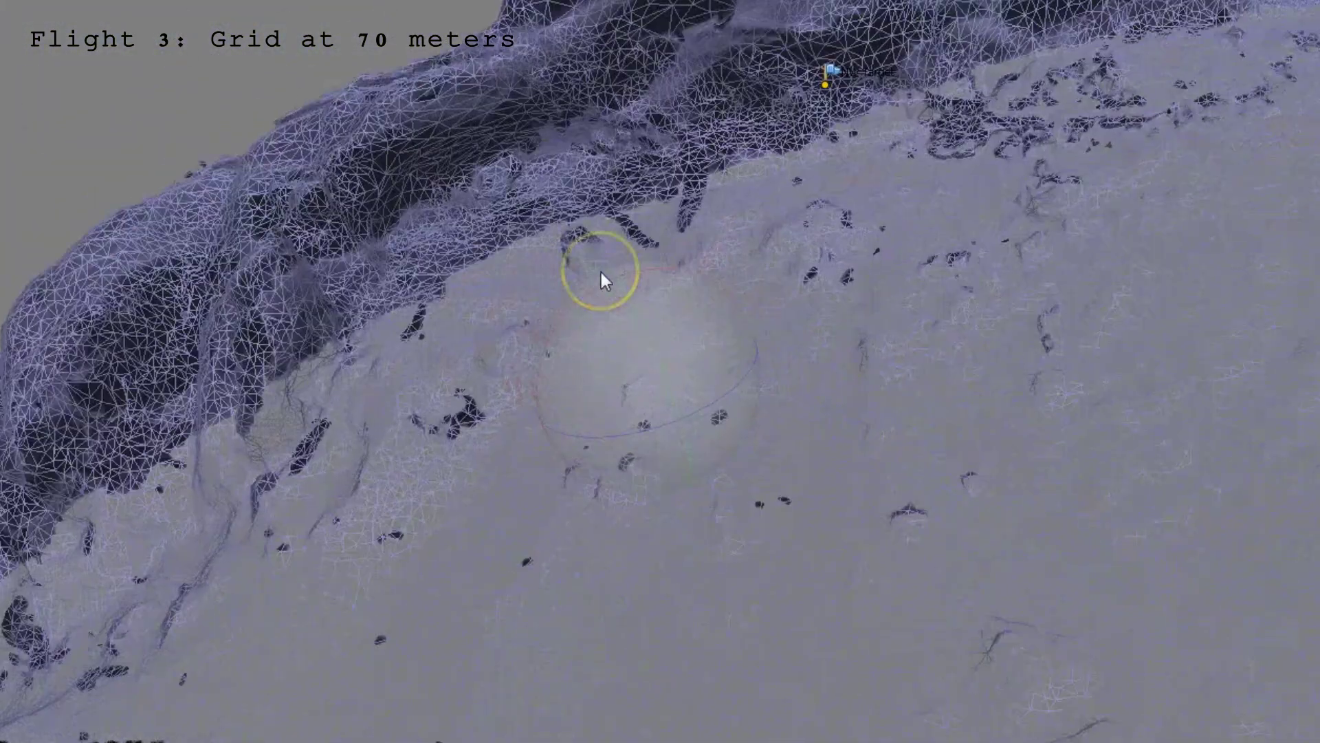
{"action": "scroll", "coordinate": [601, 272], "scroll_direction": "down", "scroll_amount": 3}
Step: Return the Flight 3 model to its textured display and examine the shadowed rock face and the whole butte from above
{"action": "left_click_drag", "start_coordinate": [398, 407], "coordinate": [370, 327]}
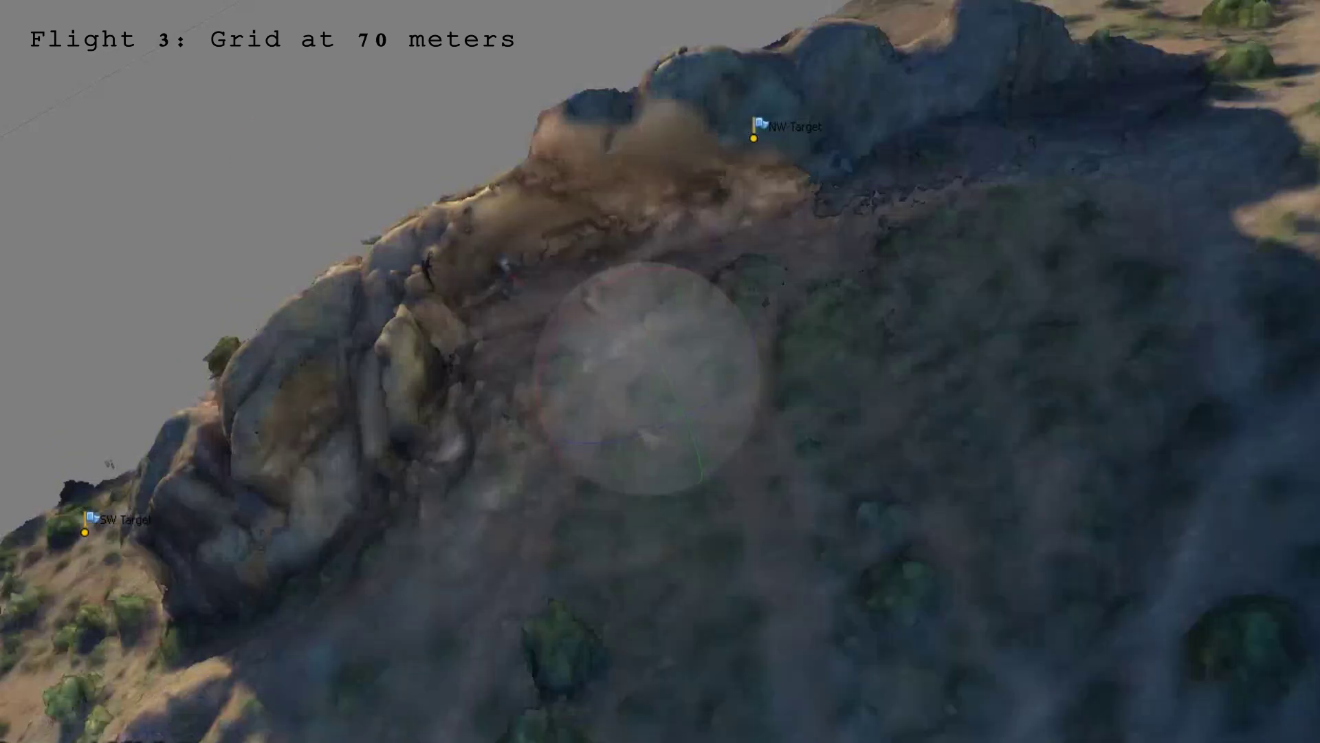
{"action": "left_click_drag", "start_coordinate": [355, 266], "coordinate": [593, 401]}
{"action": "scroll", "coordinate": [600, 407], "scroll_direction": "down", "scroll_amount": 5}
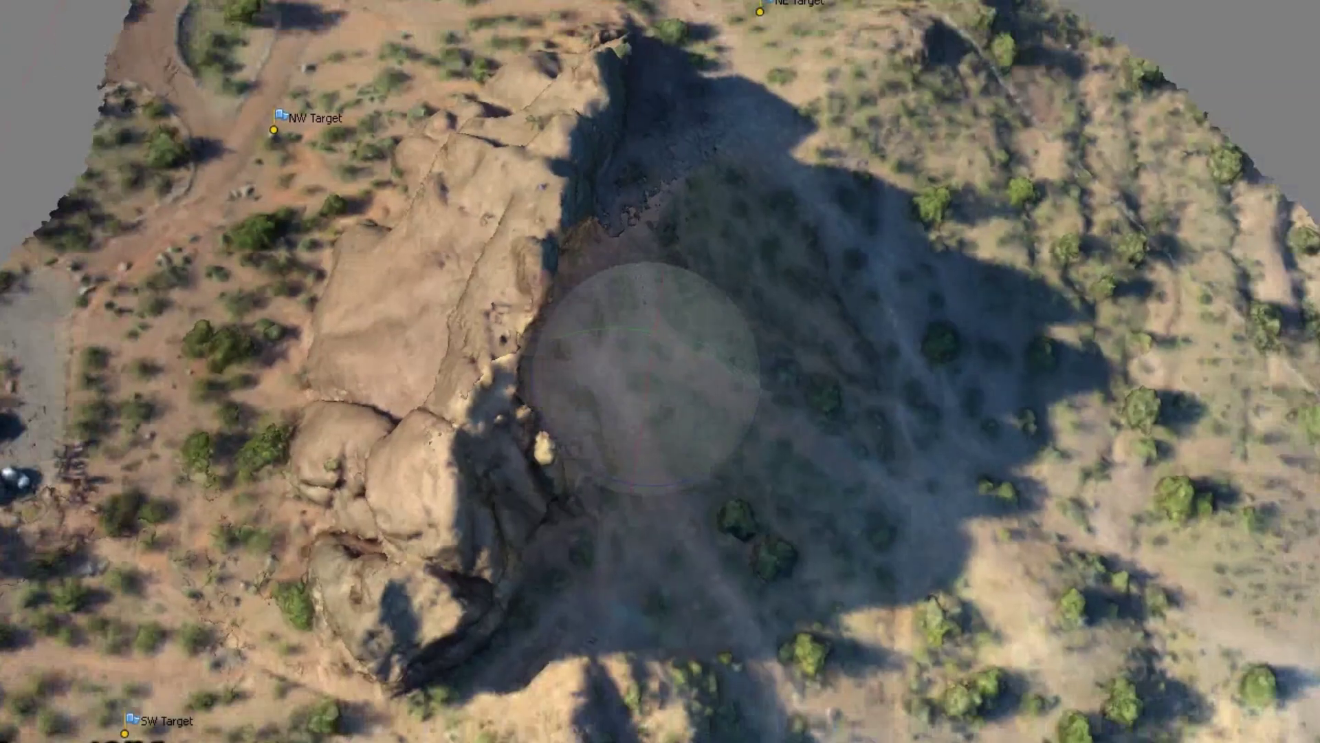
{"action": "left_click_drag", "start_coordinate": [328, 122], "coordinate": [691, 146]}
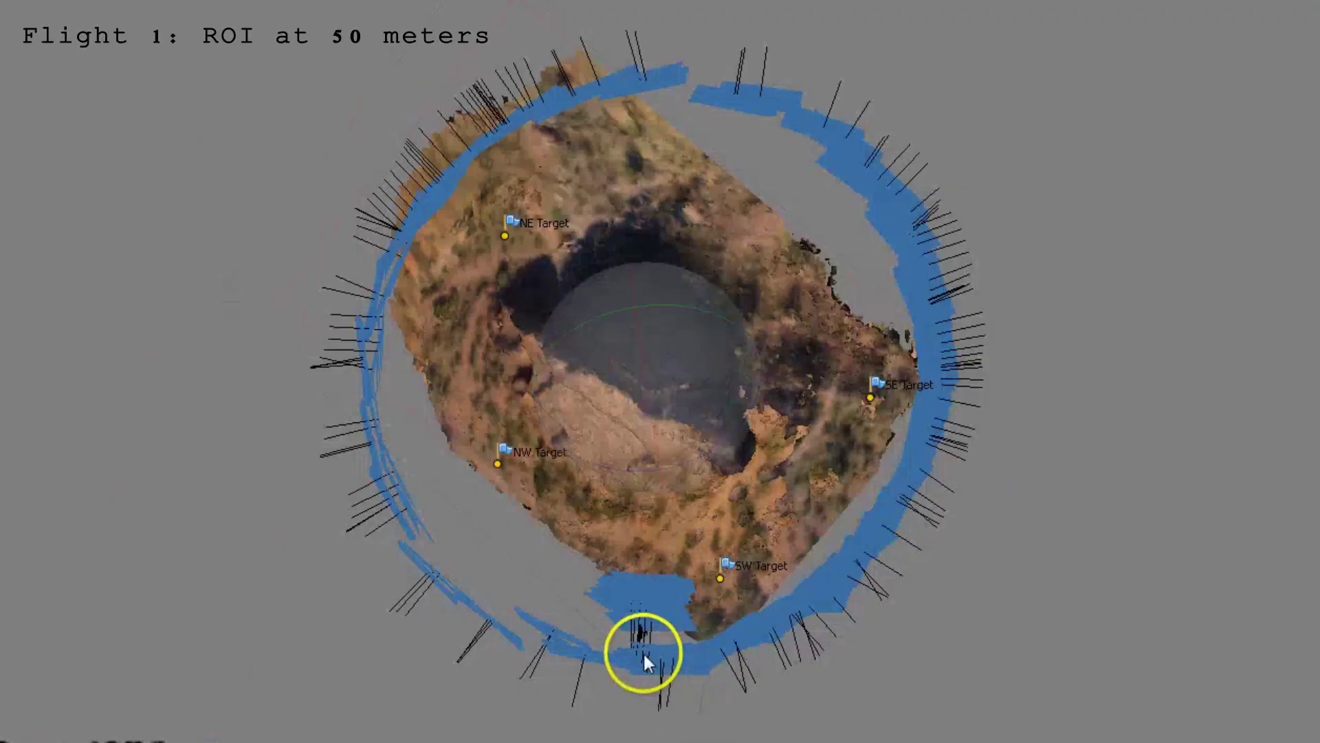
Step: Review the Flight 1 camera ring around the model, hide the cameras, and examine the butte's shadowed face at ground level
{"action": "left_click_drag", "start_coordinate": [643, 650], "coordinate": [958, 384]}
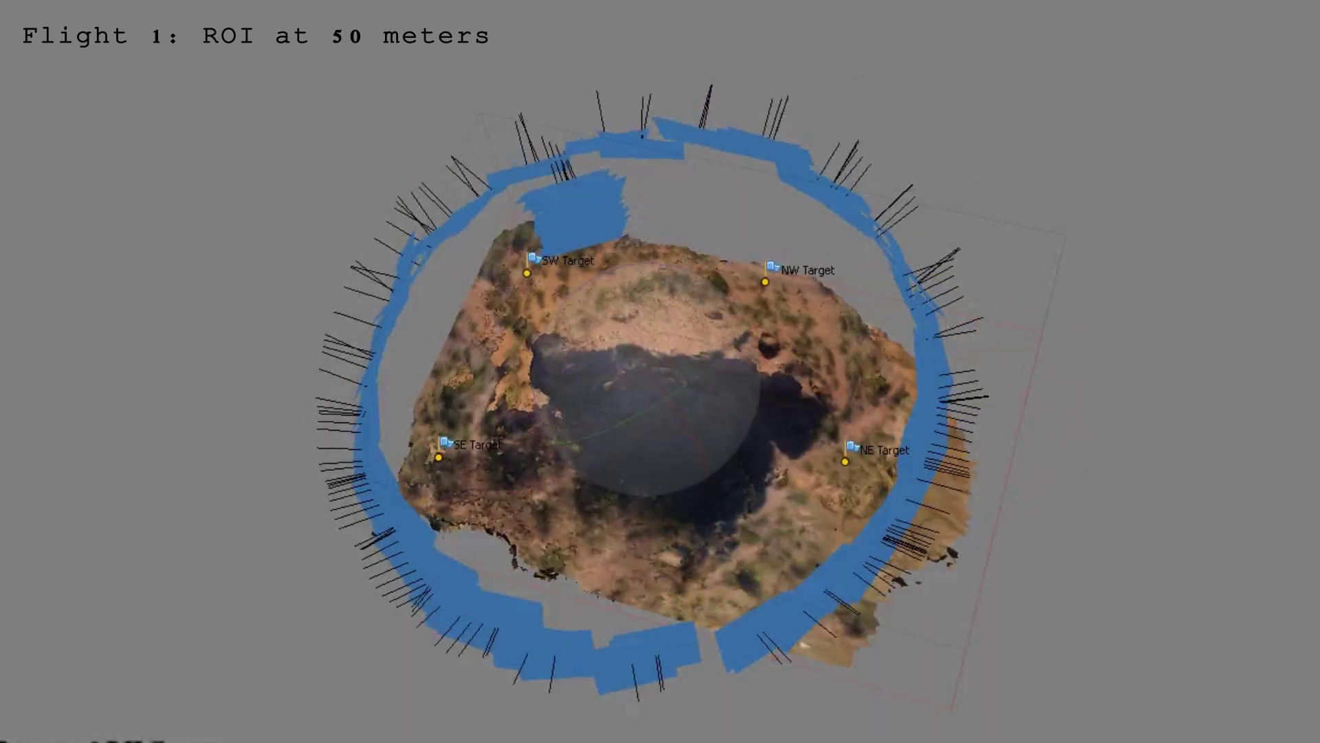
{"action": "scroll", "coordinate": [654, 470], "scroll_direction": "up", "scroll_amount": 5}
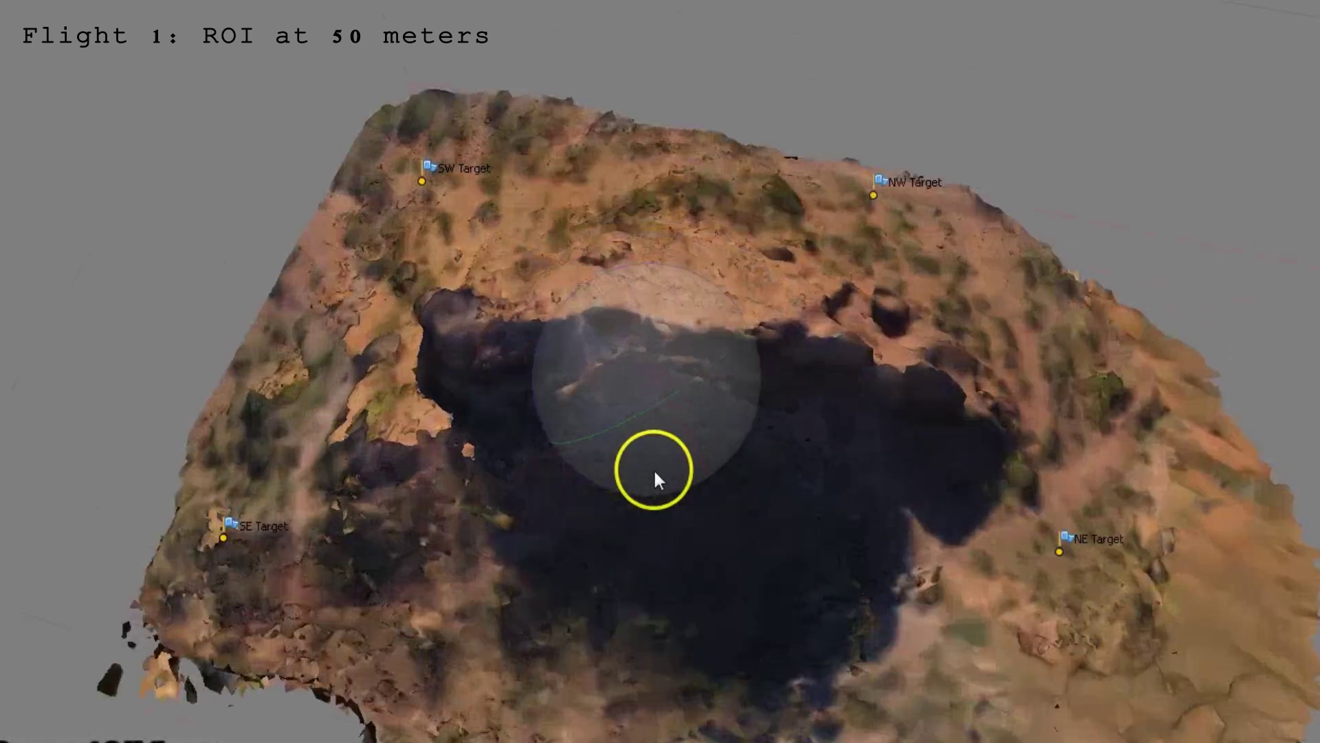
{"action": "scroll", "coordinate": [654, 474], "scroll_direction": "up", "scroll_amount": 2}
{"action": "left_click_drag", "start_coordinate": [608, 601], "coordinate": [638, 450]}
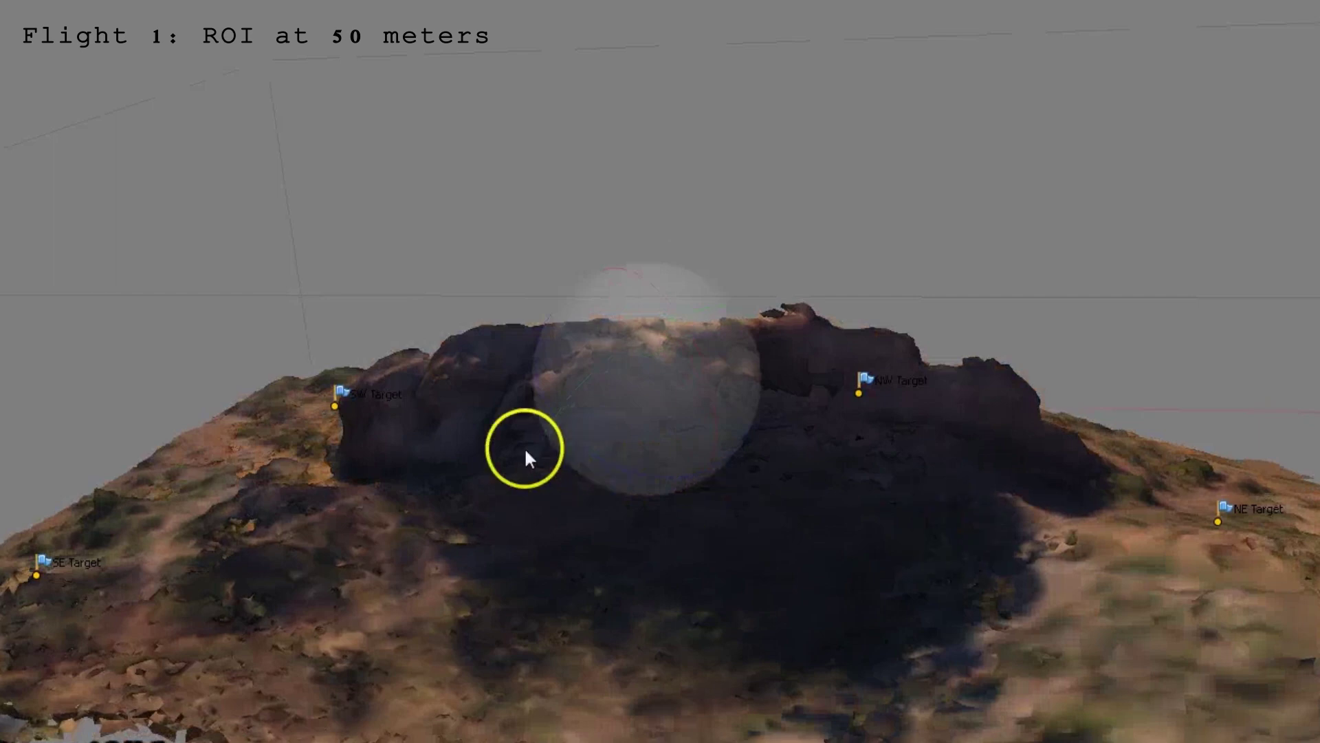
Step: Inspect the sunlit side and ridge line of the textured Flight 1 model up close for surface quality
{"action": "left_click_drag", "start_coordinate": [241, 420], "coordinate": [579, 424]}
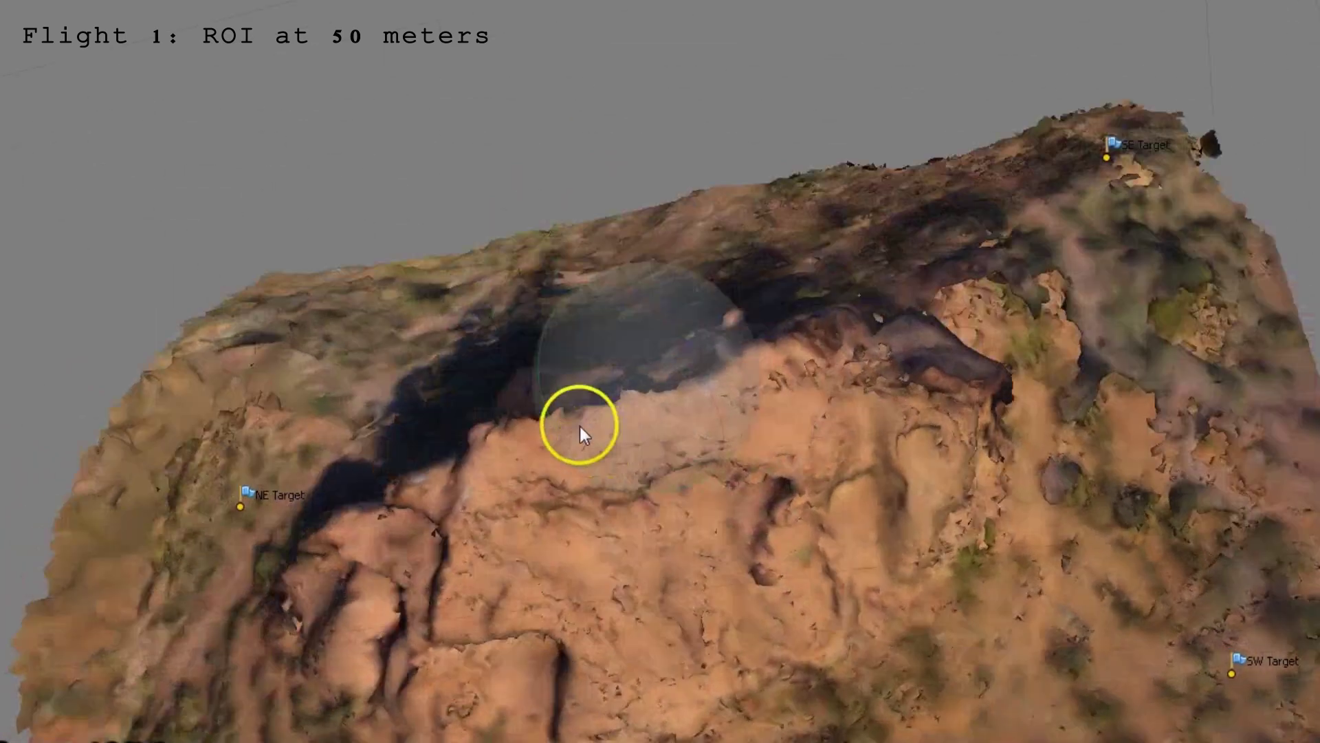
{"action": "scroll", "coordinate": [579, 425], "scroll_direction": "up", "scroll_amount": 3}
{"action": "scroll", "coordinate": [579, 424], "scroll_direction": "up", "scroll_amount": 4}
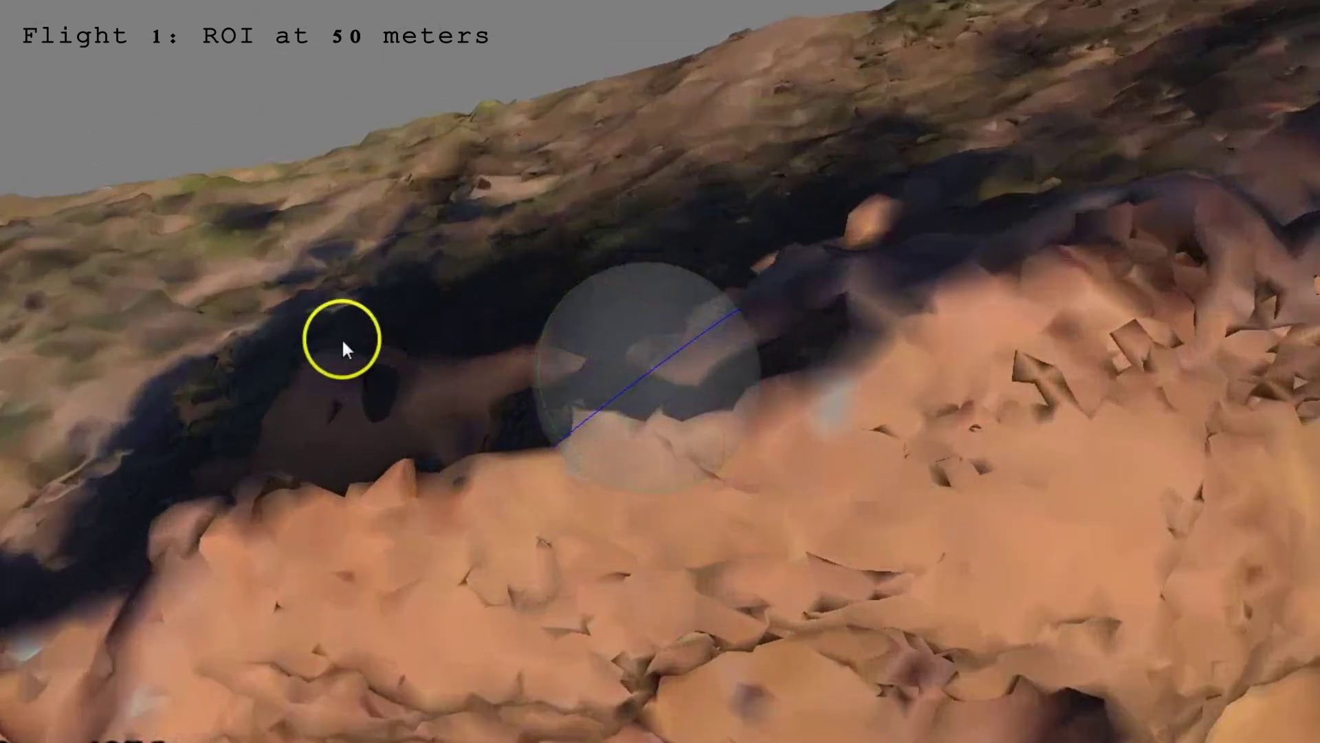
{"action": "left_click_drag", "start_coordinate": [848, 279], "coordinate": [840, 358]}
{"action": "scroll", "coordinate": [854, 303], "scroll_direction": "down", "scroll_amount": 2}
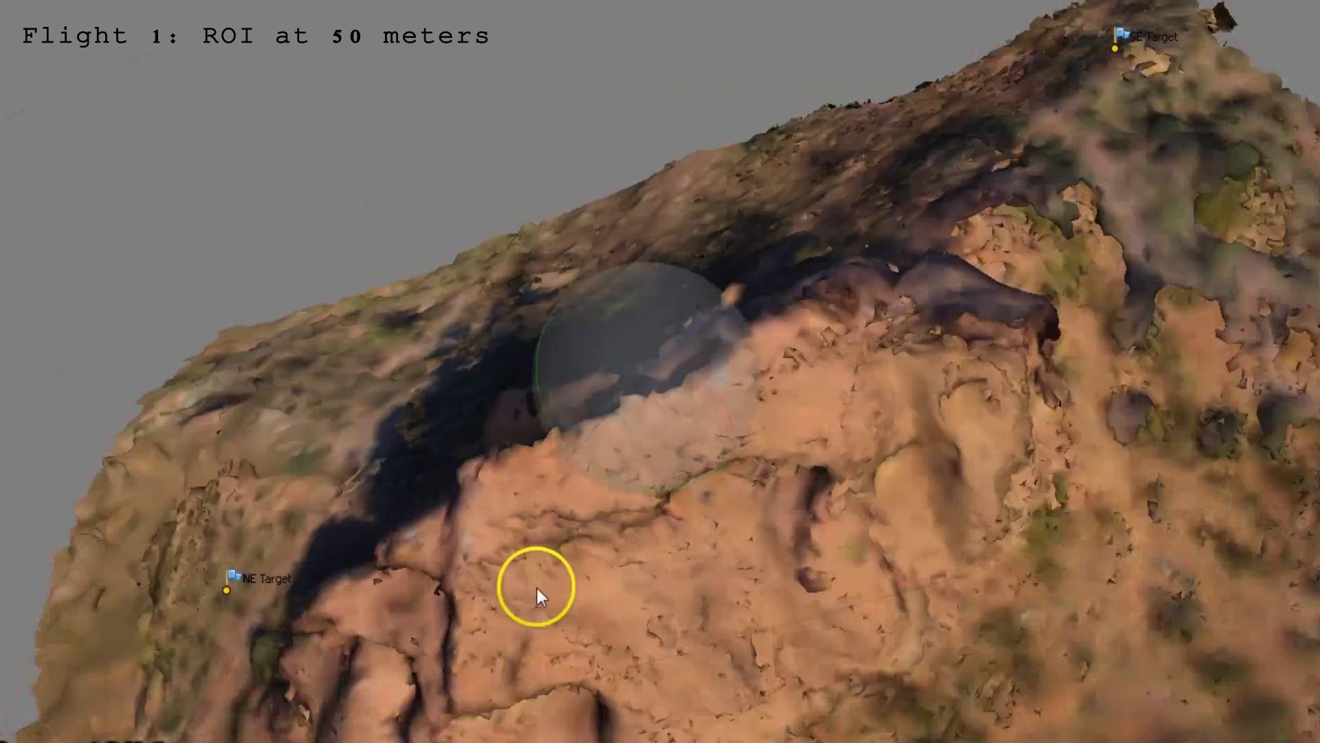
Step: Examine the Flight 1 butte from above its shadowed side and in profile from a low angle
{"action": "left_click_drag", "start_coordinate": [530, 517], "coordinate": [518, 392]}
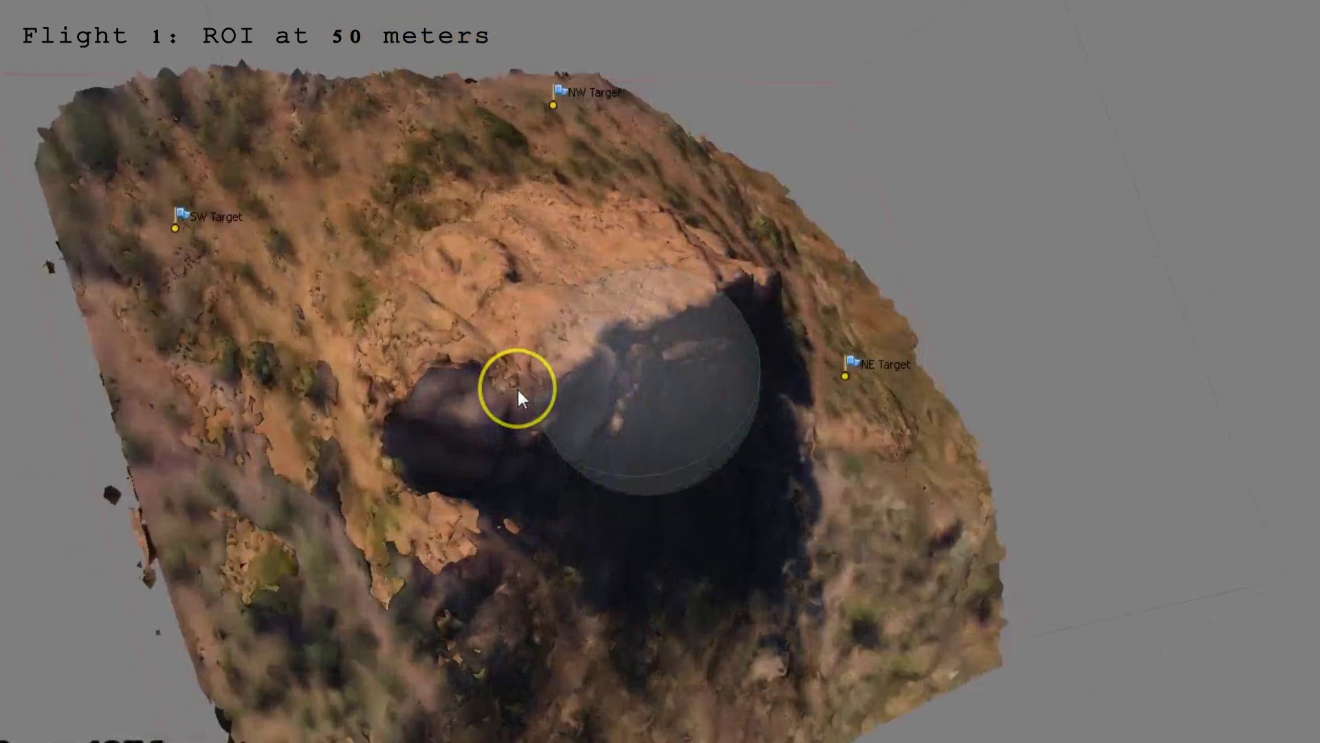
{"action": "scroll", "coordinate": [519, 391], "scroll_direction": "up", "scroll_amount": 5}
{"action": "left_click_drag", "start_coordinate": [458, 435], "coordinate": [427, 351]}
{"action": "mouse_move", "coordinate": [723, 461]}
{"action": "left_mouse_down"}
{"action": "mouse_move", "coordinate": [692, 400]}
{"action": "mouse_move", "coordinate": [683, 317]}
{"action": "left_mouse_up"}
{"action": "scroll", "coordinate": [683, 318], "scroll_direction": "down", "scroll_amount": 3}
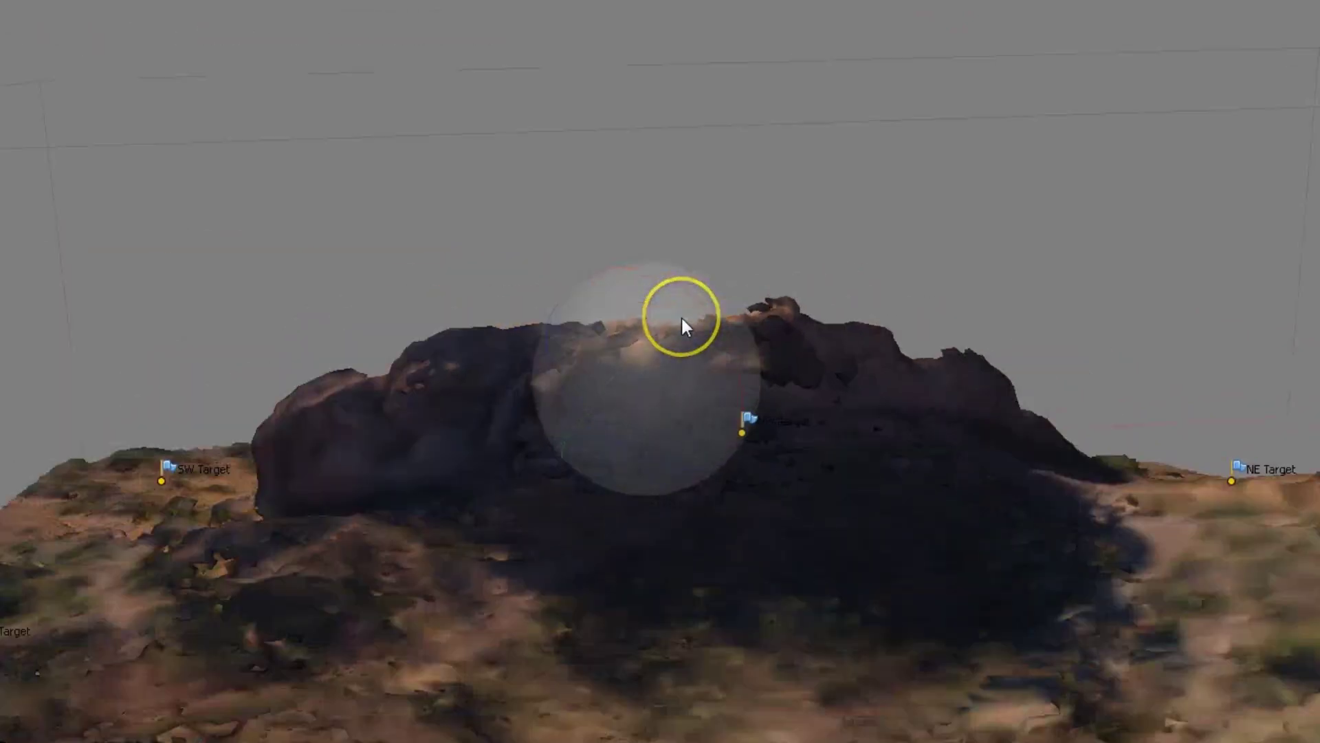
{"action": "scroll", "coordinate": [682, 330], "scroll_direction": "up", "scroll_amount": 3}
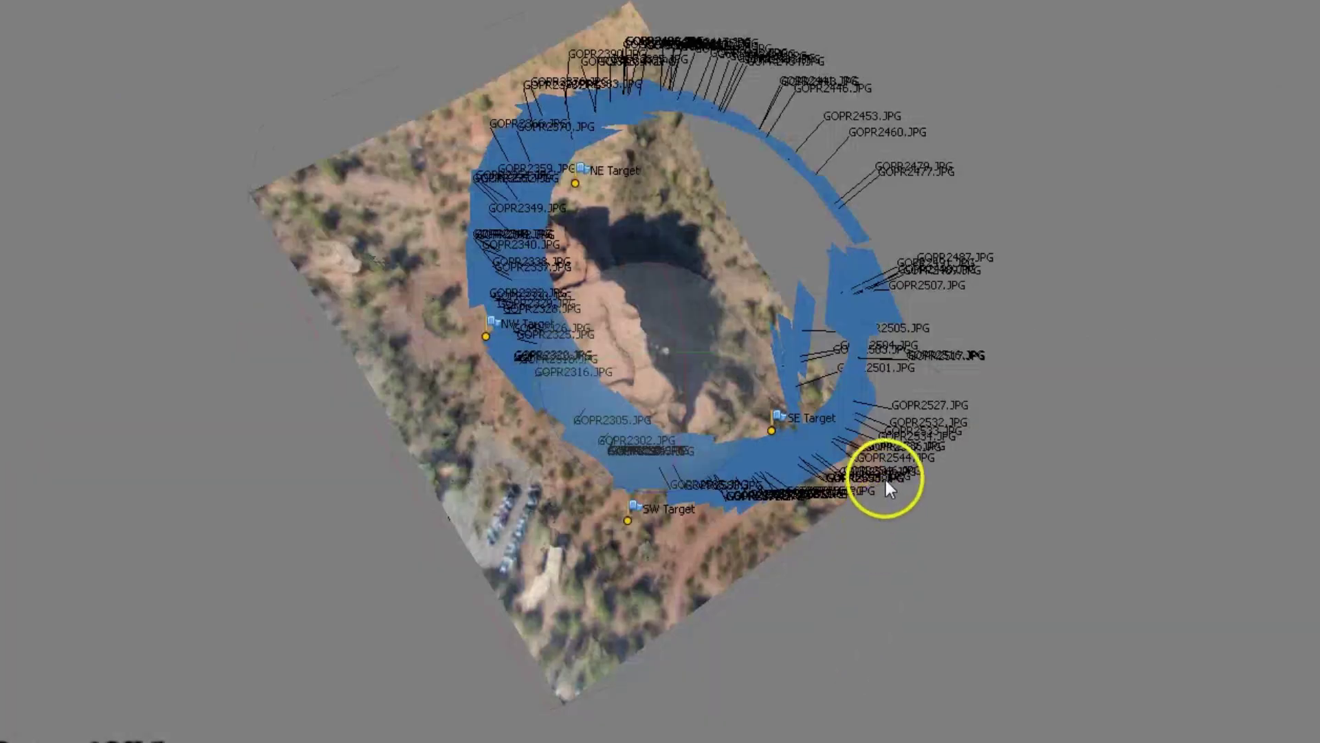
Step: Review the labelled Flight 2 camera positions around the butte, then hide them to view the textured model alone
{"action": "left_click_drag", "start_coordinate": [858, 476], "coordinate": [816, 385]}
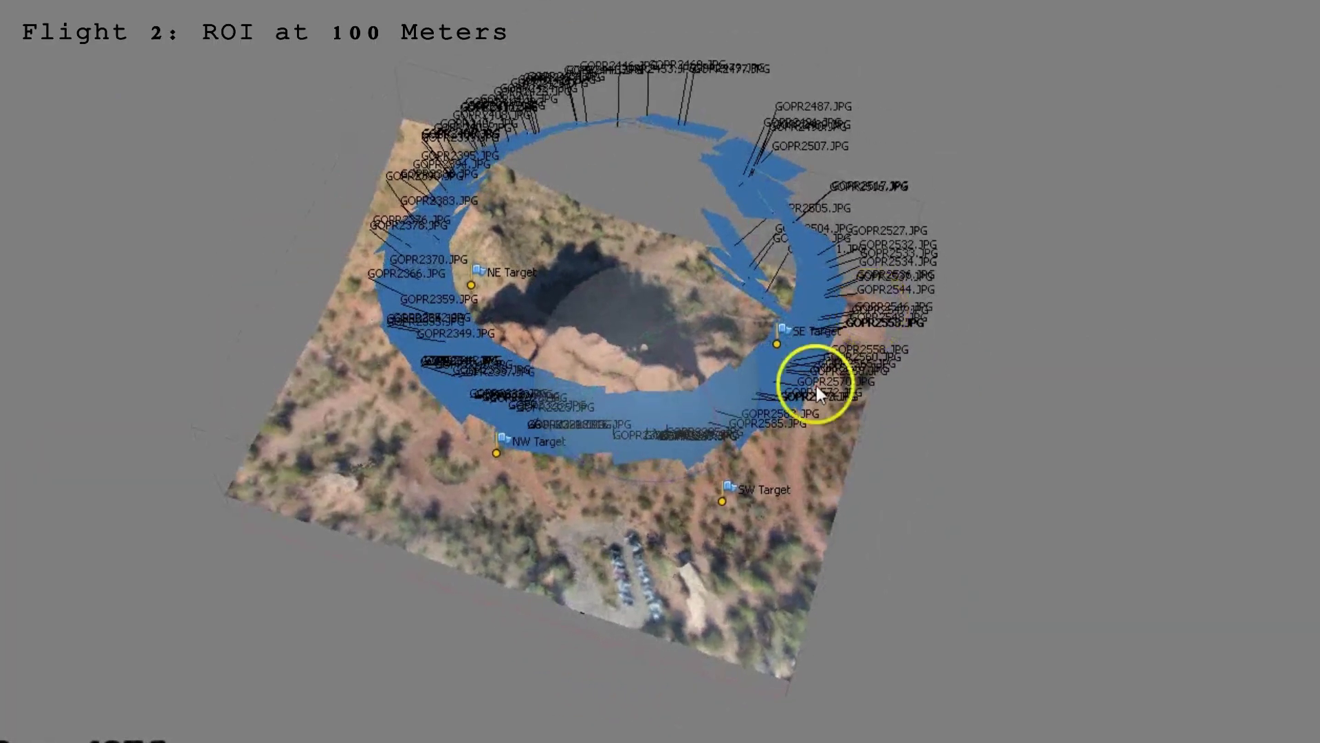
{"action": "left_click_drag", "start_coordinate": [661, 504], "coordinate": [745, 442]}
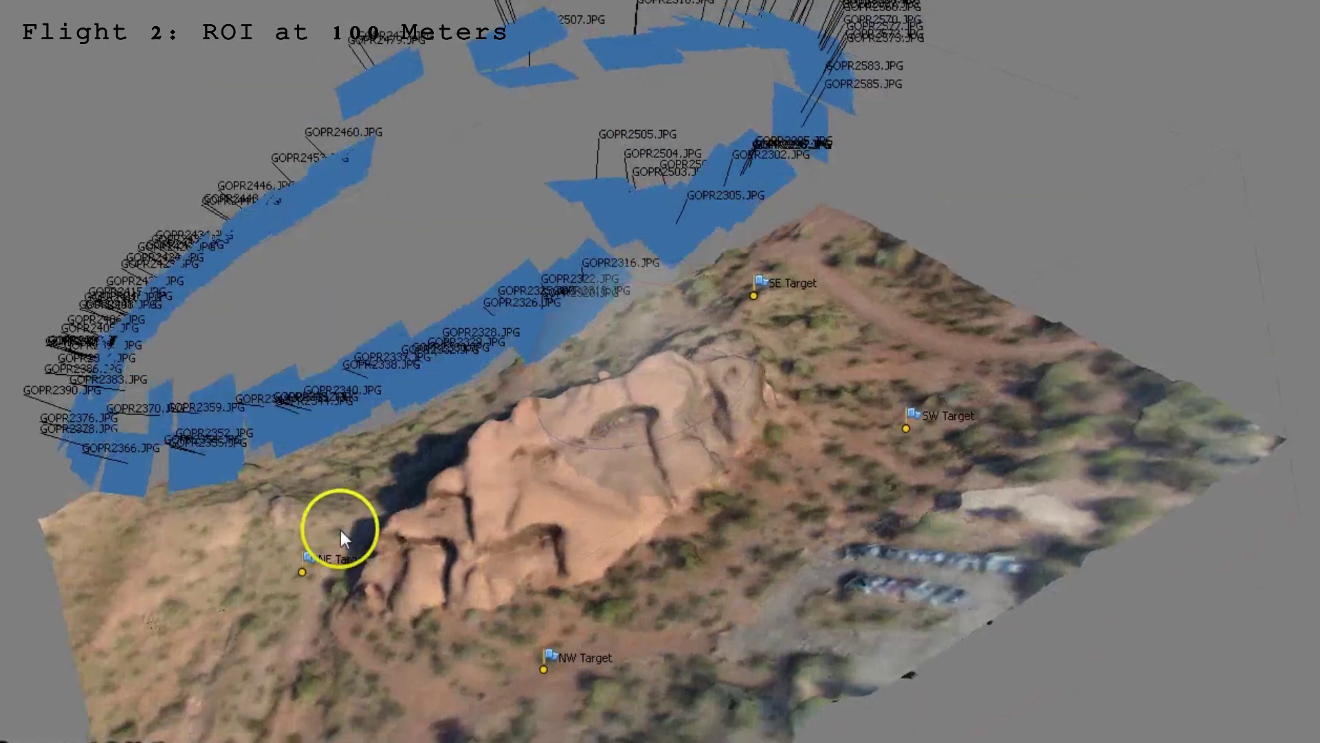
{"action": "left_click_drag", "start_coordinate": [340, 530], "coordinate": [882, 268]}
{"action": "left_click_drag", "start_coordinate": [641, 546], "coordinate": [617, 425]}
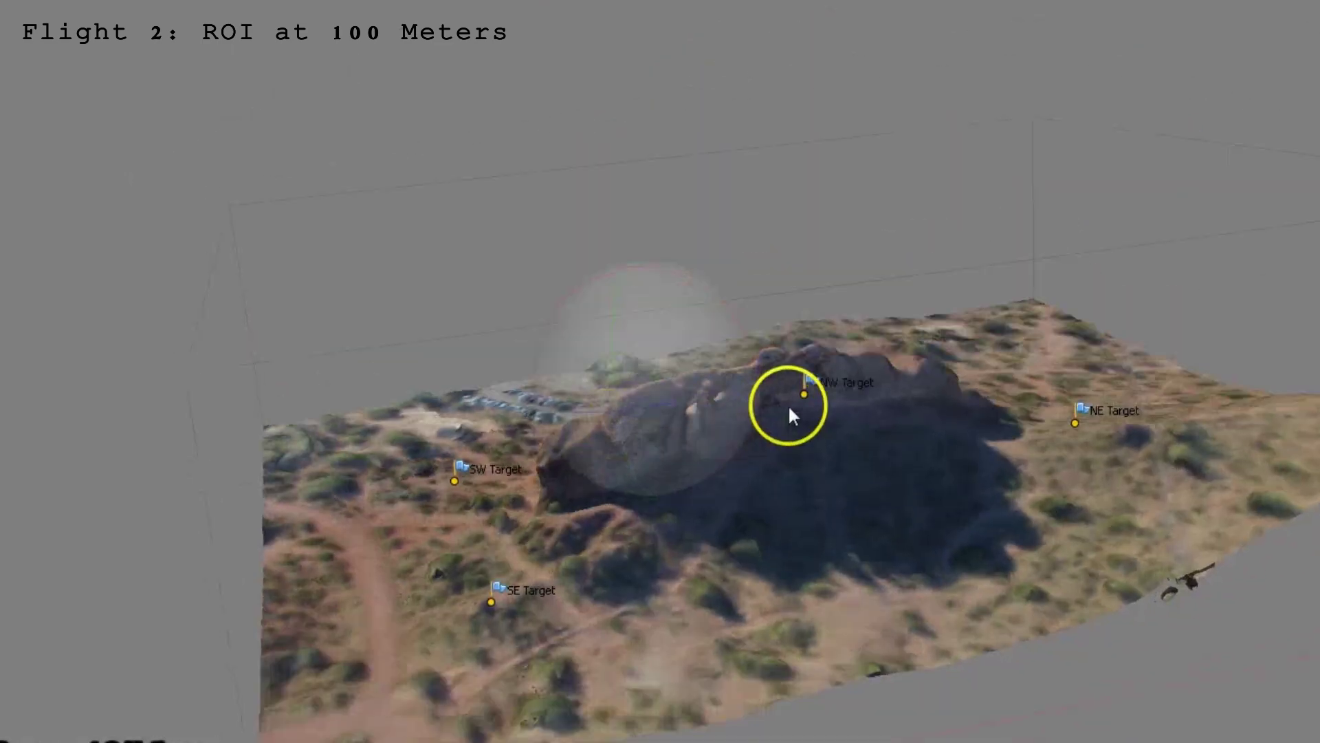
Step: Inspect the textured Flight 2 butte's shadowed and sunlit faces up close, then view the whole formation from a low angle
{"action": "scroll", "coordinate": [789, 407], "scroll_direction": "up", "scroll_amount": 2}
{"action": "scroll", "coordinate": [788, 404], "scroll_direction": "up", "scroll_amount": 3}
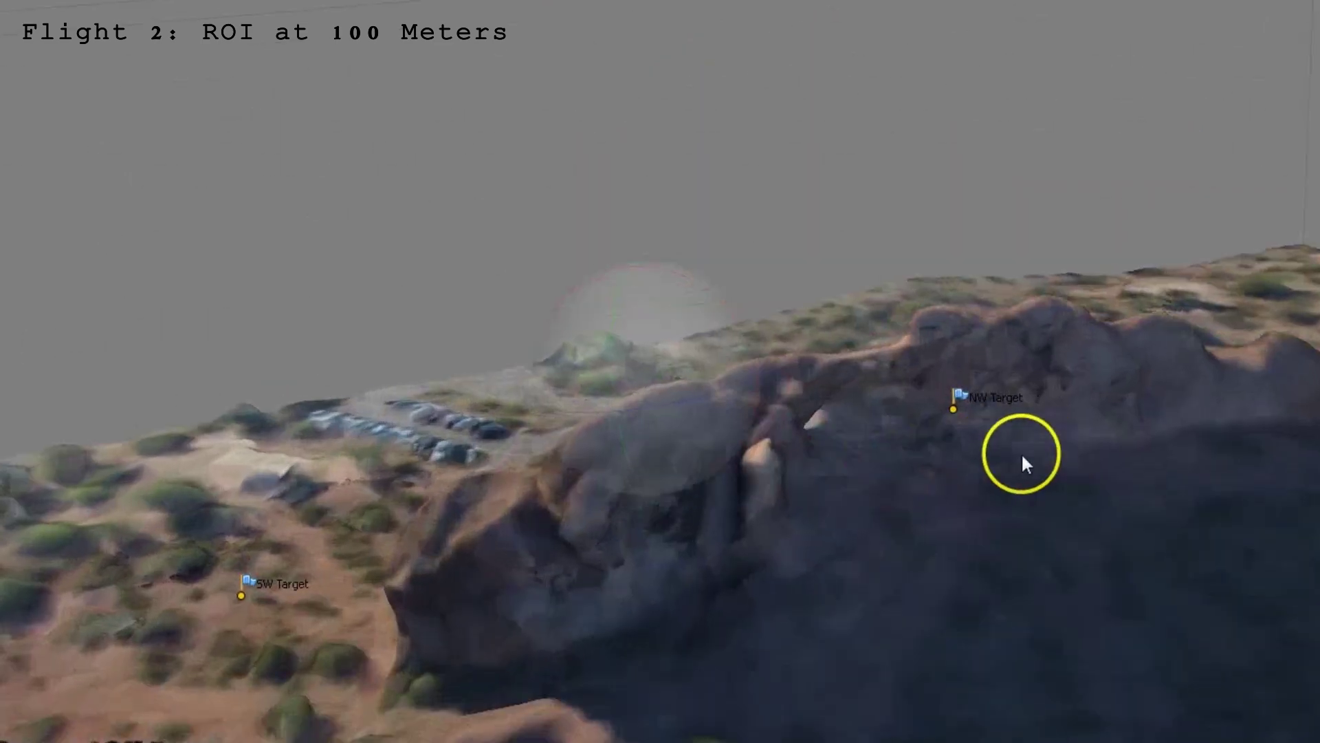
{"action": "scroll", "coordinate": [934, 476], "scroll_direction": "up", "scroll_amount": 2}
{"action": "left_click_drag", "start_coordinate": [935, 479], "coordinate": [380, 345]}
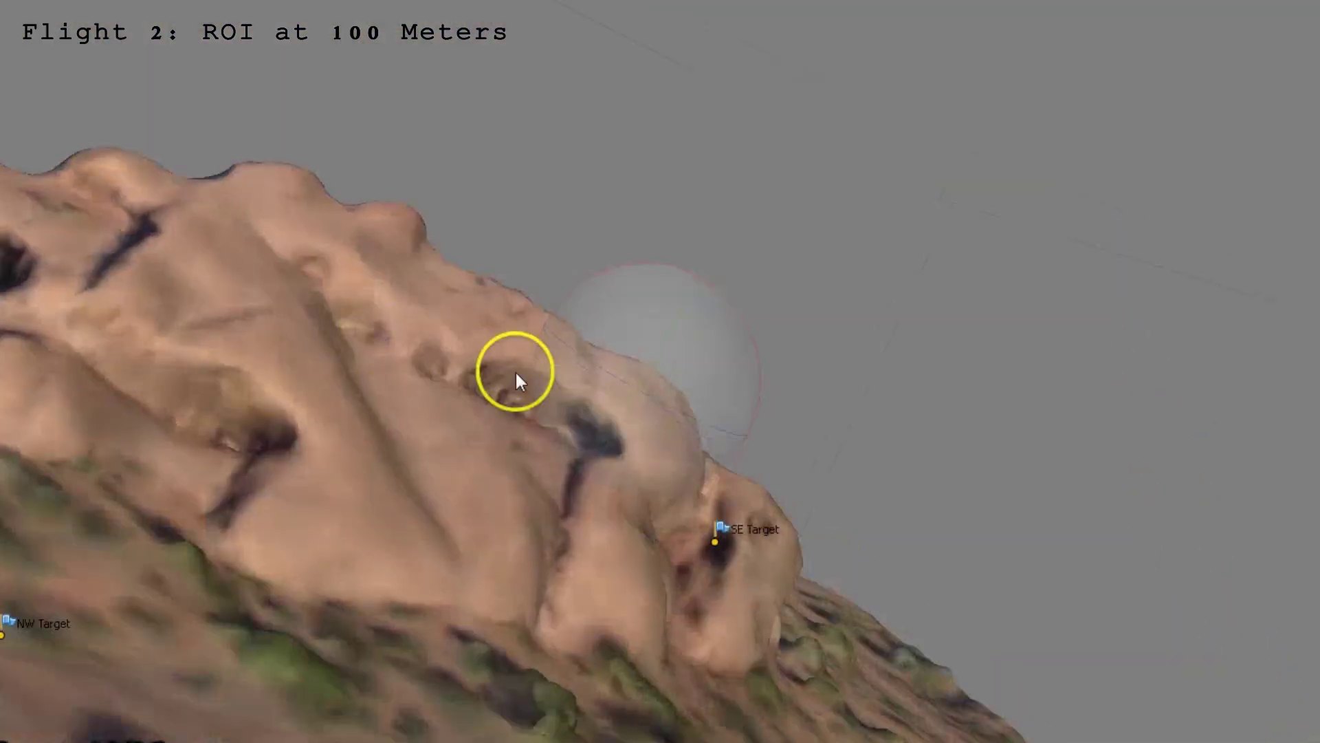
{"action": "left_click_drag", "start_coordinate": [688, 430], "coordinate": [762, 447]}
{"action": "left_click_drag", "start_coordinate": [931, 500], "coordinate": [612, 392]}
{"action": "left_click_drag", "start_coordinate": [1095, 596], "coordinate": [586, 431]}
{"action": "scroll", "coordinate": [492, 370], "scroll_direction": "down", "scroll_amount": 5}
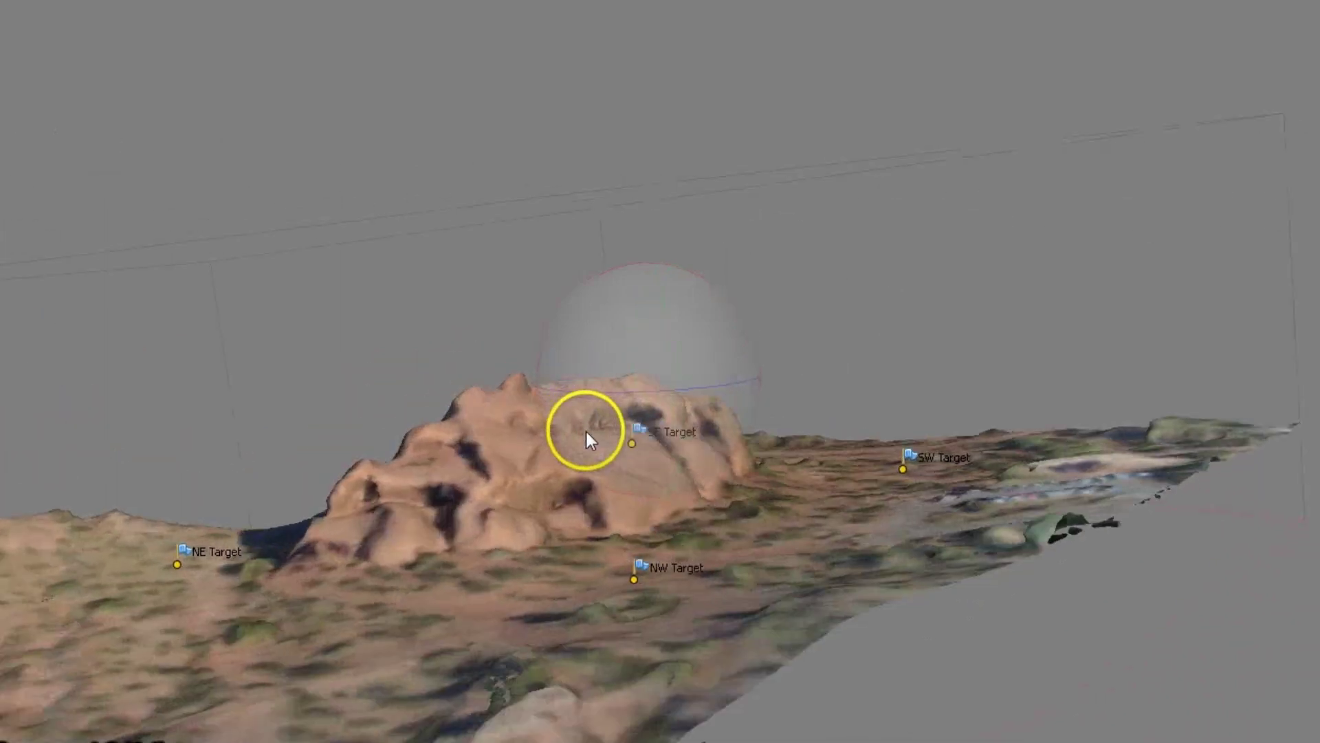
Step: Display the Flight 2 model as a solid and as a wireframe mesh and inspect the geometry of the butte's ridge
{"action": "scroll", "coordinate": [586, 432], "scroll_direction": "up", "scroll_amount": 3}
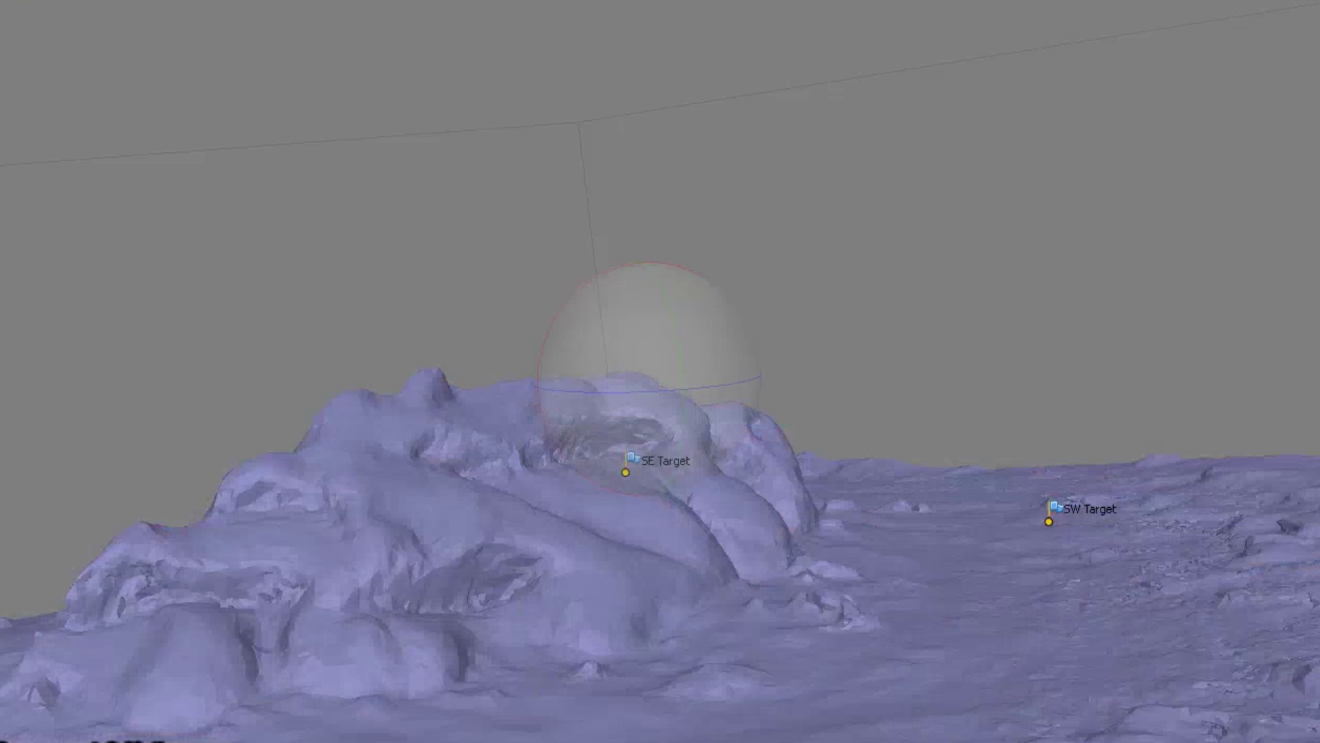
{"action": "scroll", "coordinate": [600, 539], "scroll_direction": "up", "scroll_amount": 3}
{"action": "scroll", "coordinate": [599, 539], "scroll_direction": "down", "scroll_amount": 2}
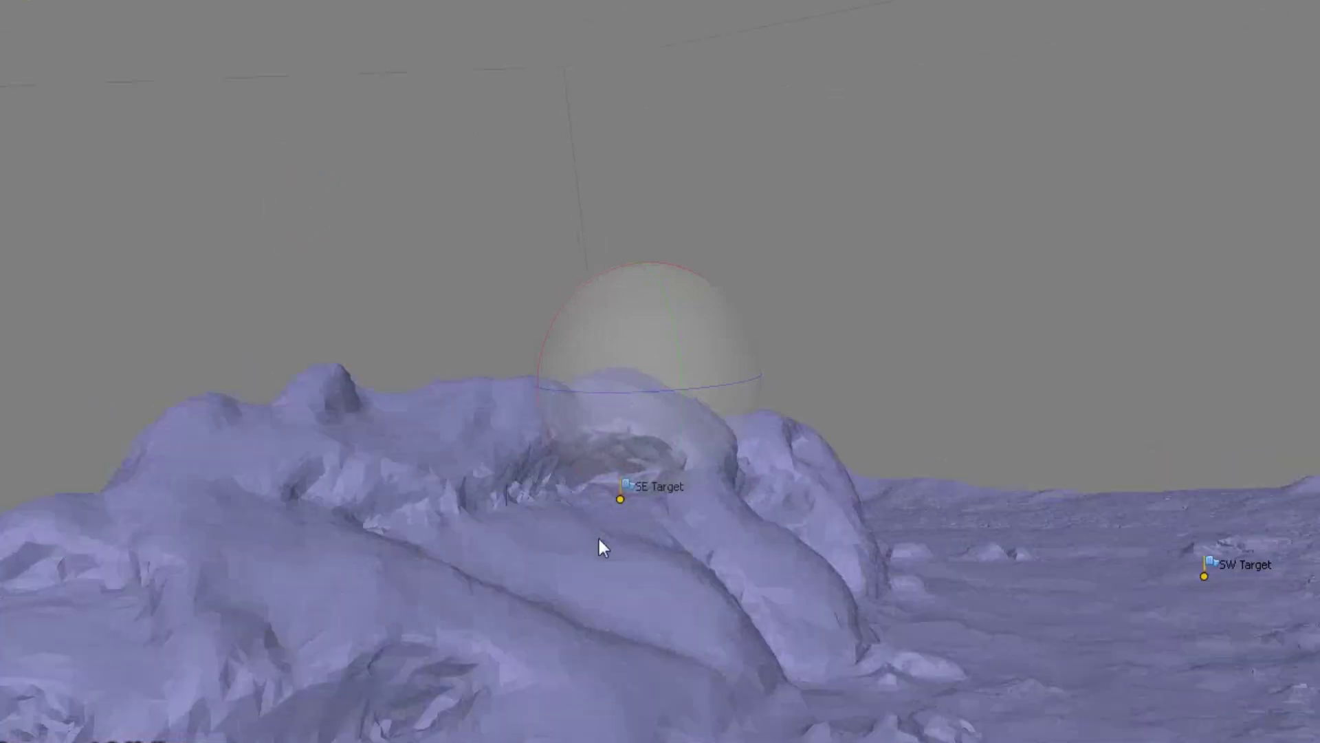
{"action": "scroll", "coordinate": [600, 538], "scroll_direction": "down", "scroll_amount": 2}
{"action": "left_click", "coordinate": [553, 482]}
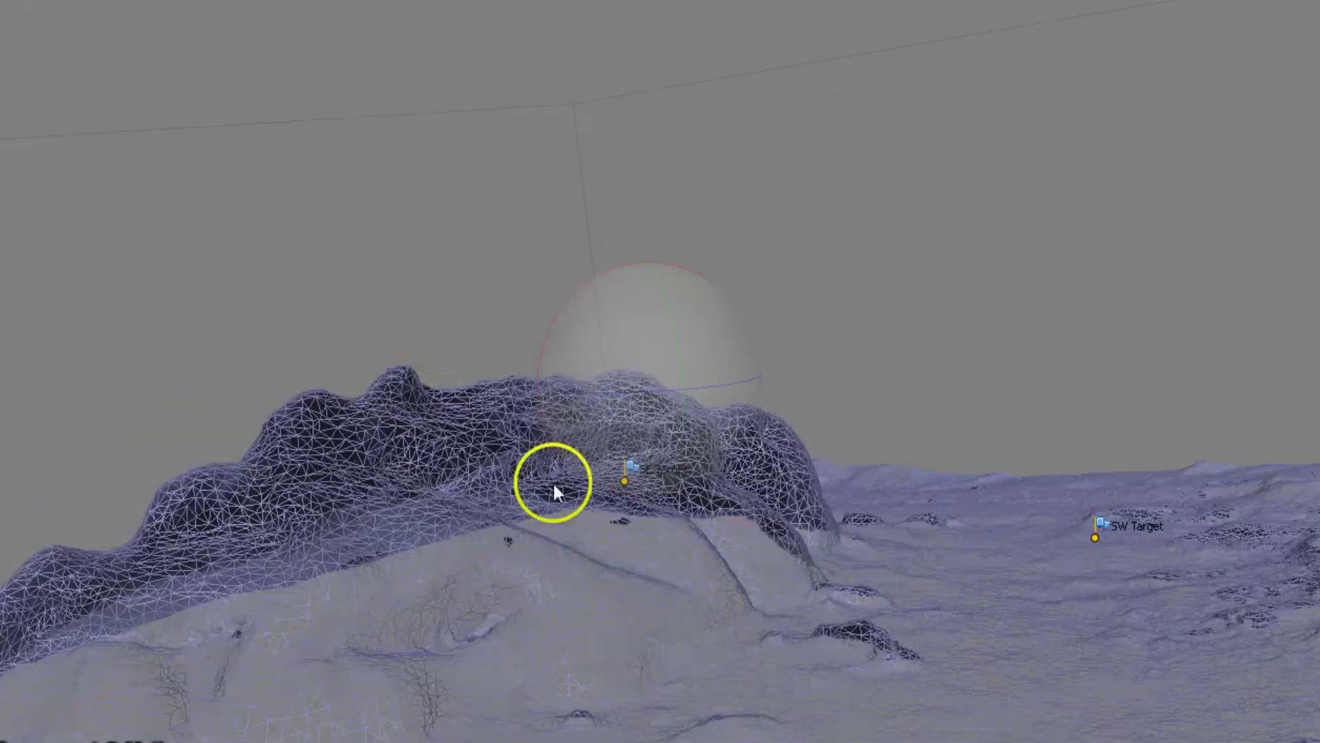
{"action": "left_click", "coordinate": [607, 560]}
{"action": "scroll", "coordinate": [608, 560], "scroll_direction": "up", "scroll_amount": 3}
Step: Restore the textured display of the Flight 2 model, view the butte from above, and show the labelled camera positions again
{"action": "left_click_drag", "start_coordinate": [608, 560], "coordinate": [632, 609]}
{"action": "left_click_drag", "start_coordinate": [631, 612], "coordinate": [408, 225]}
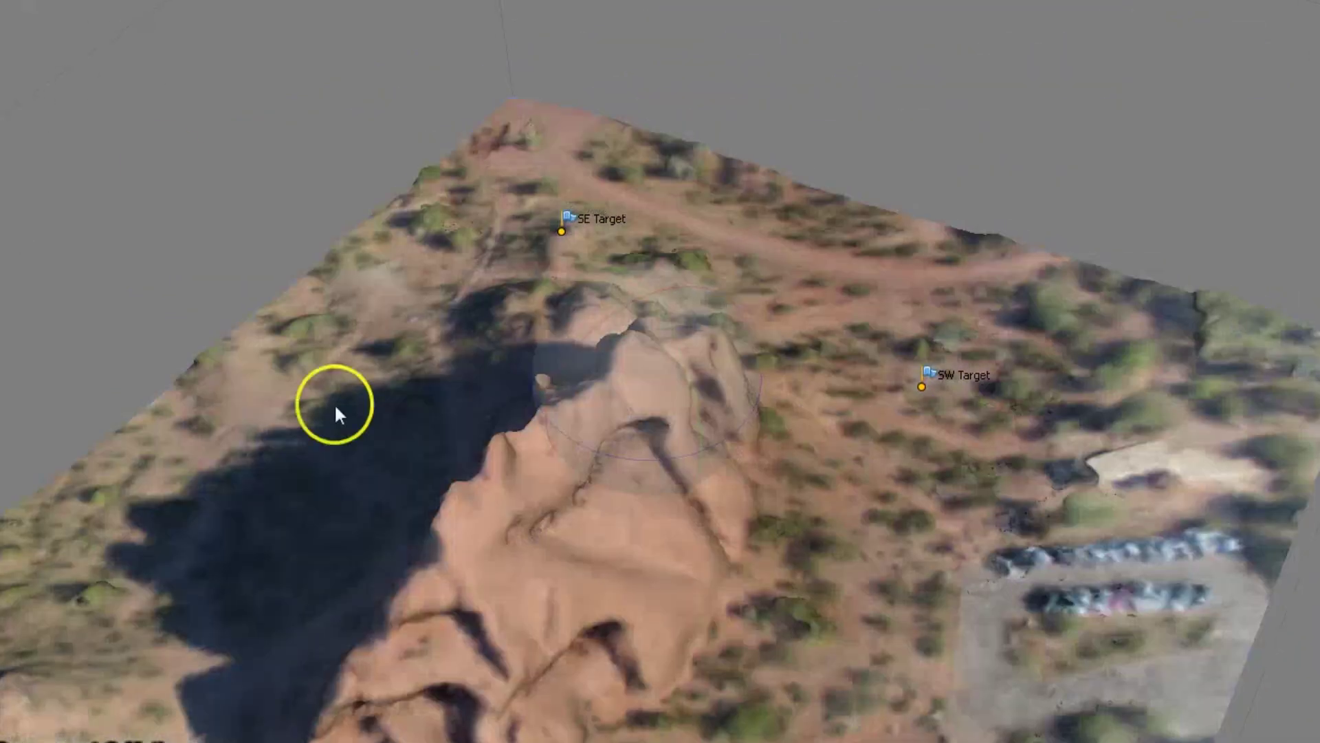
{"action": "left_click_drag", "start_coordinate": [476, 590], "coordinate": [482, 544]}
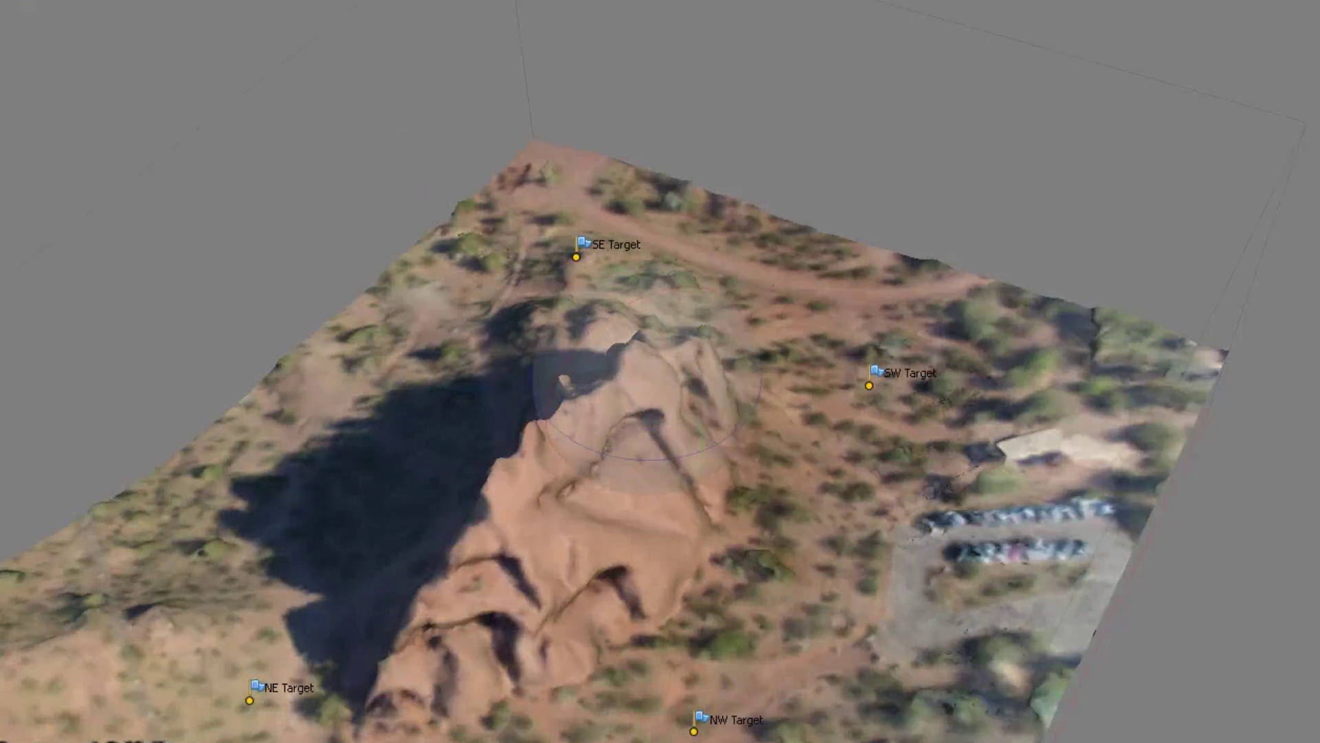
{"action": "scroll", "coordinate": [443, 323], "scroll_direction": "down", "scroll_amount": 5}
{"action": "scroll", "coordinate": [462, 382], "scroll_direction": "up", "scroll_amount": 4}
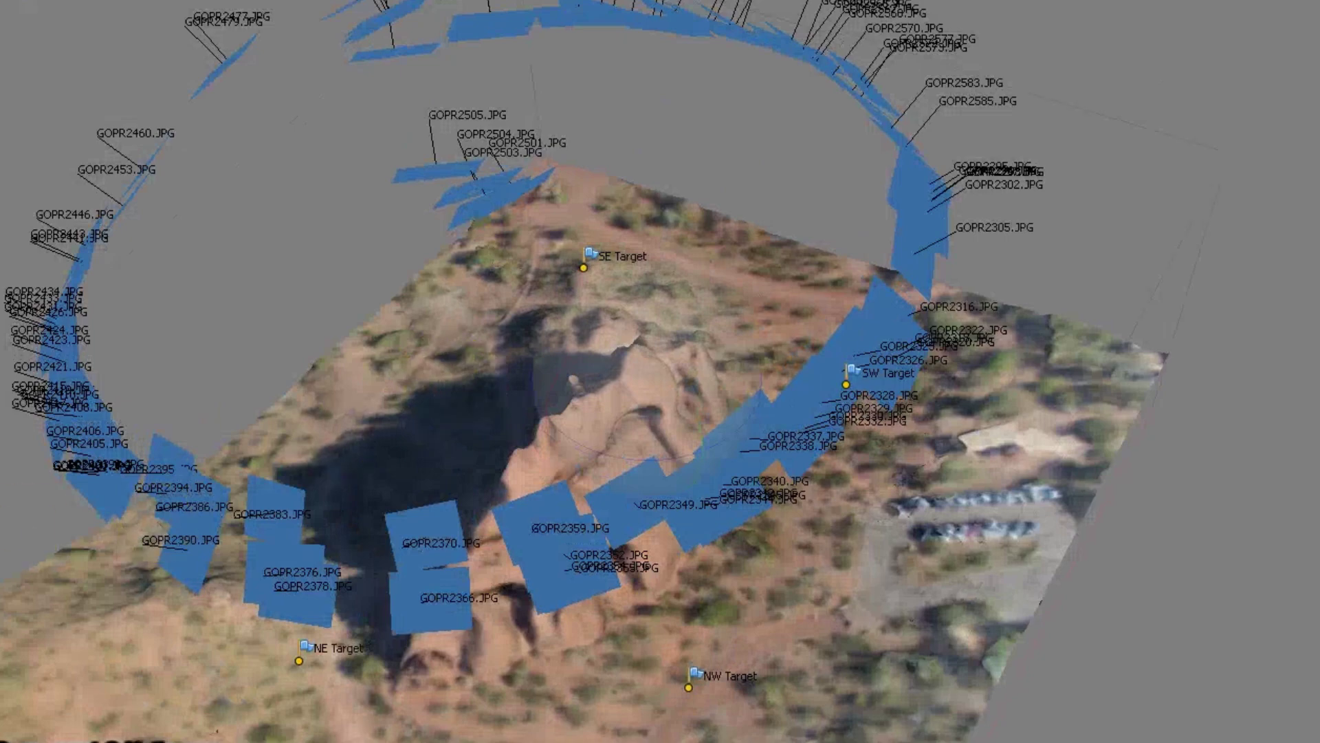